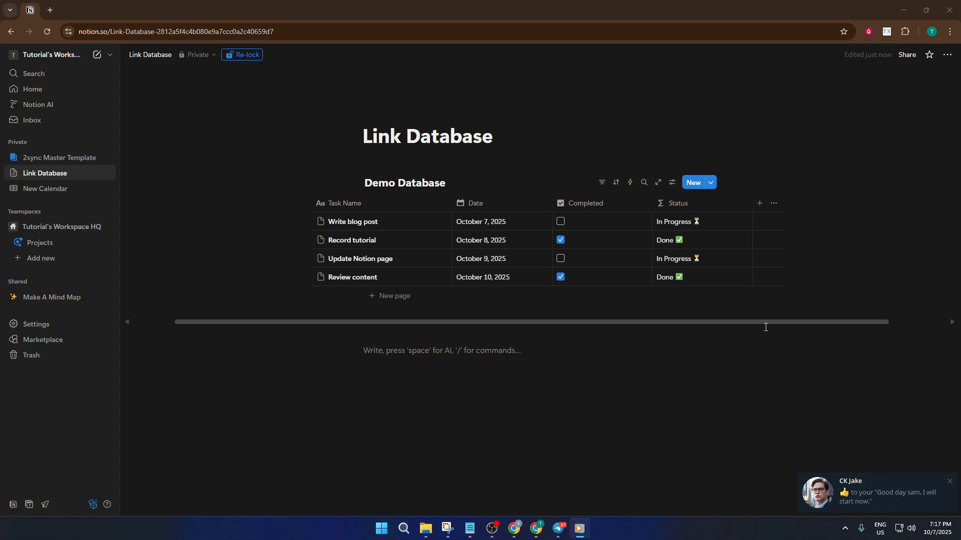
Insert a linked view of data source block in the empty line below the Demo Database table.
{"action": "left_click", "coordinate": [495, 350]}
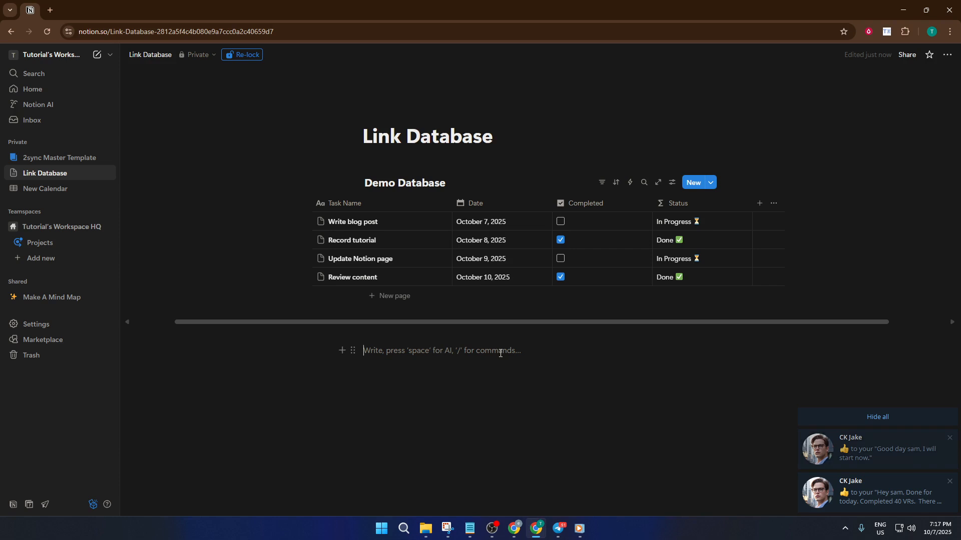
{"action": "type", "text": "/"}
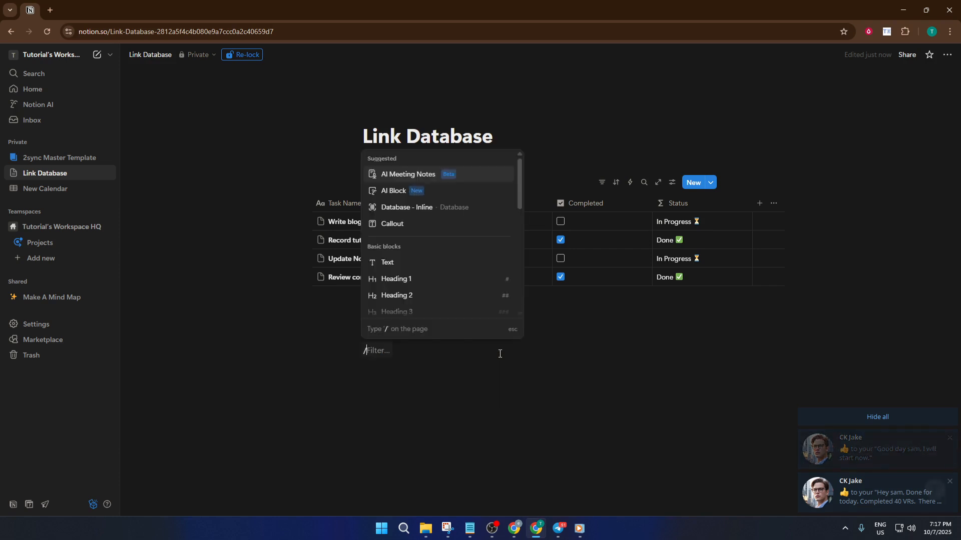
{"action": "type", "text": "link"}
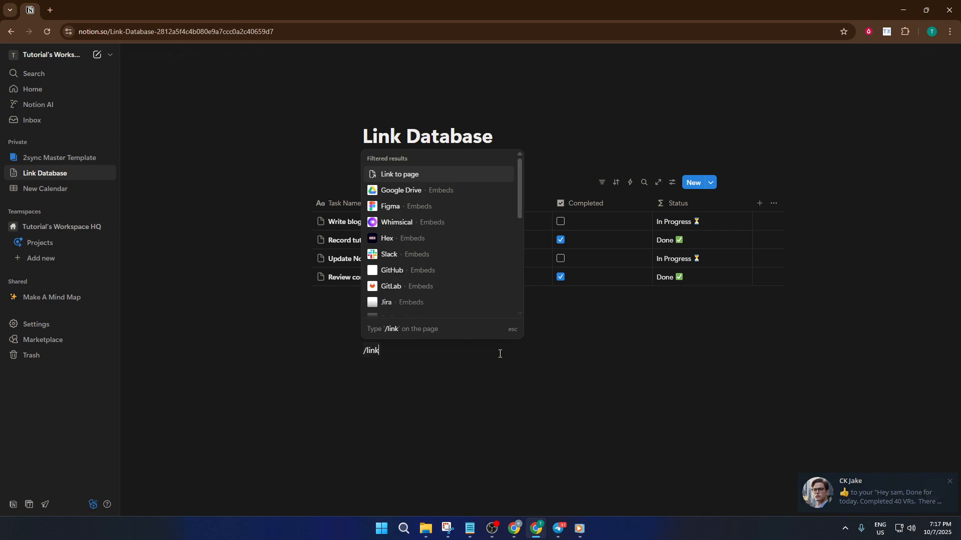
{"action": "scroll", "coordinate": [452, 273], "scroll_direction": "down", "scroll_amount": 6}
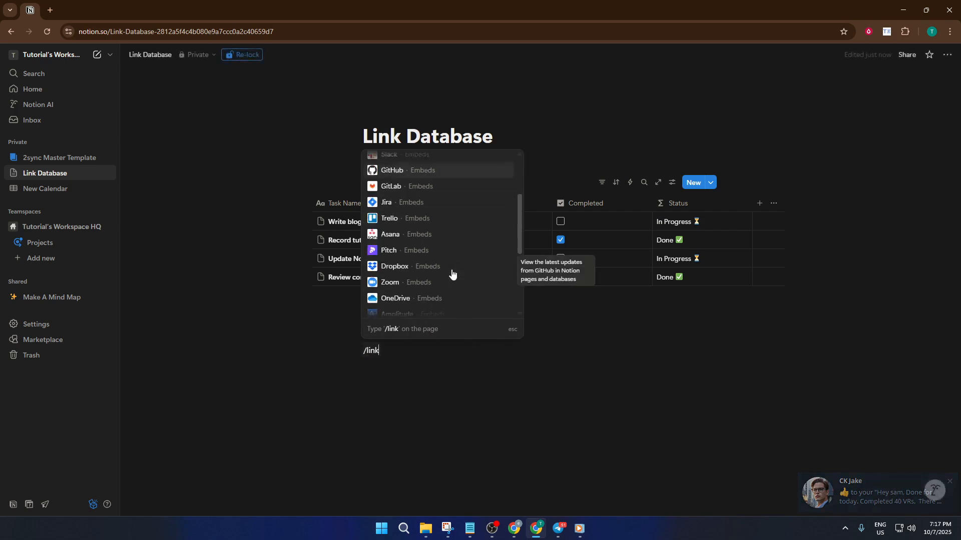
{"action": "scroll", "coordinate": [452, 273], "scroll_direction": "down", "scroll_amount": 2}
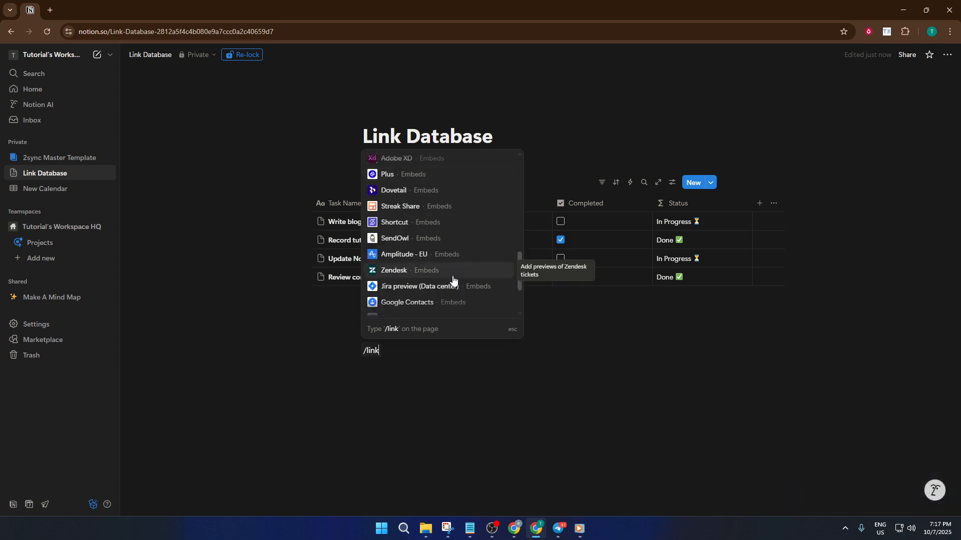
{"action": "scroll", "coordinate": [450, 279], "scroll_direction": "down", "scroll_amount": 2}
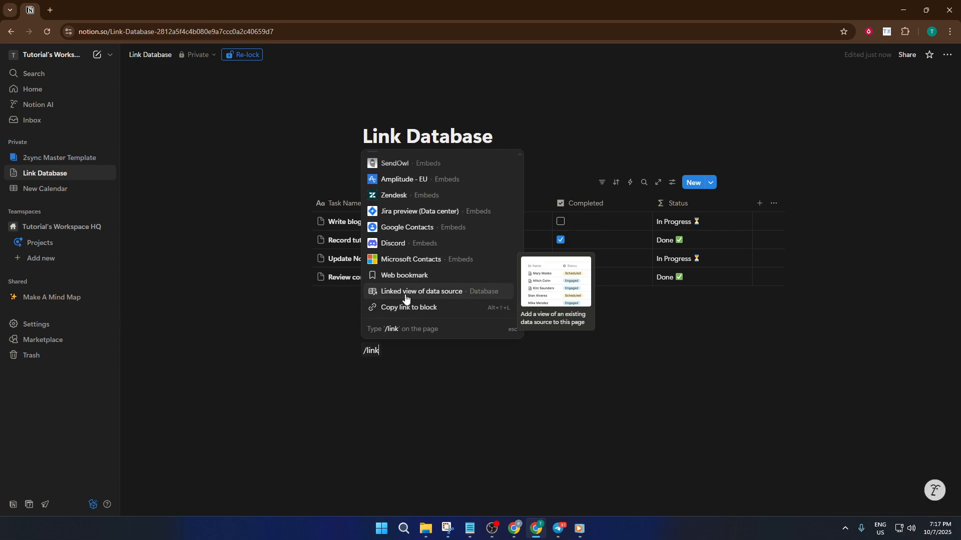
{"action": "left_click", "coordinate": [437, 292]}
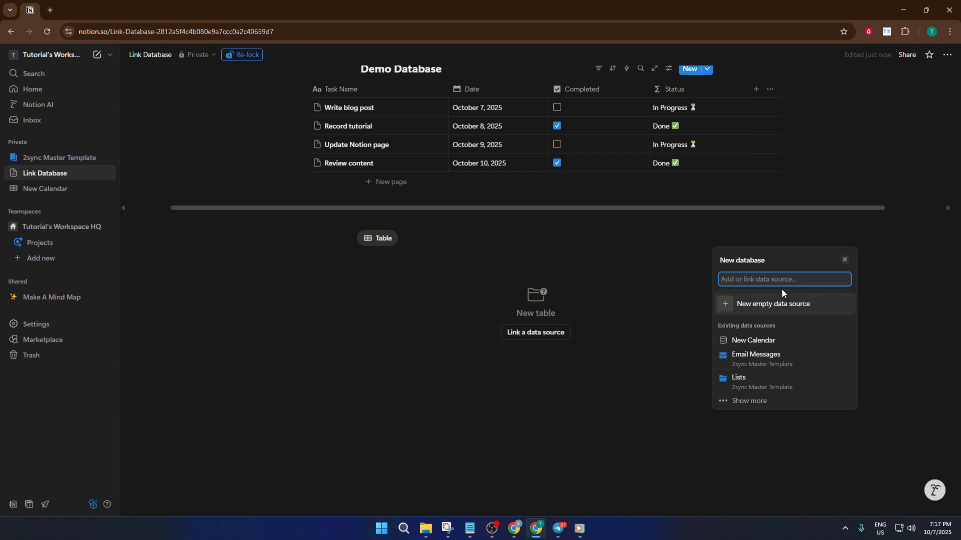
Search the existing data sources for "demo" and link the new block to Demo Database.
{"action": "type", "text": "data"}
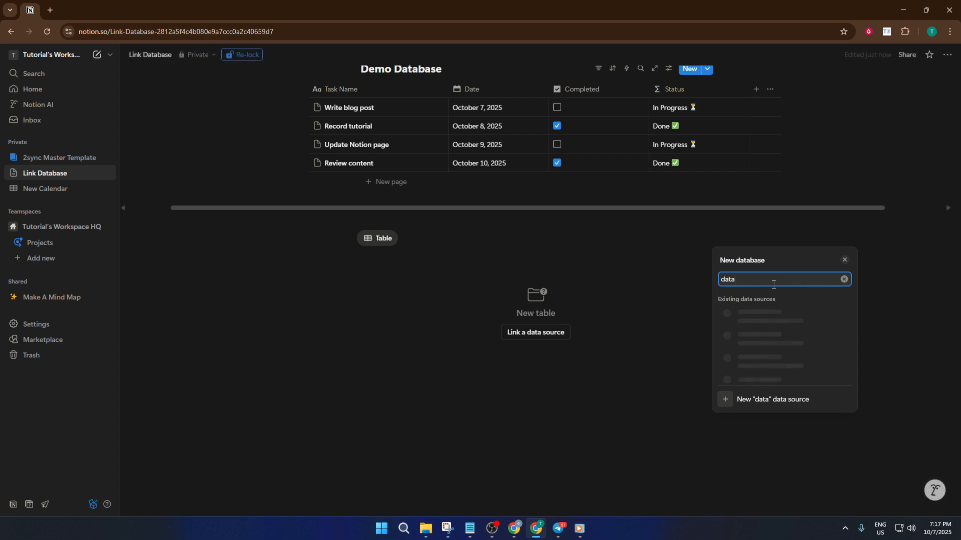
{"action": "key", "text": "BackSpace"}
{"action": "key", "text": "BackSpace"}
{"action": "key", "text": "BackSpace"}
{"action": "key", "text": "BackSpace"}
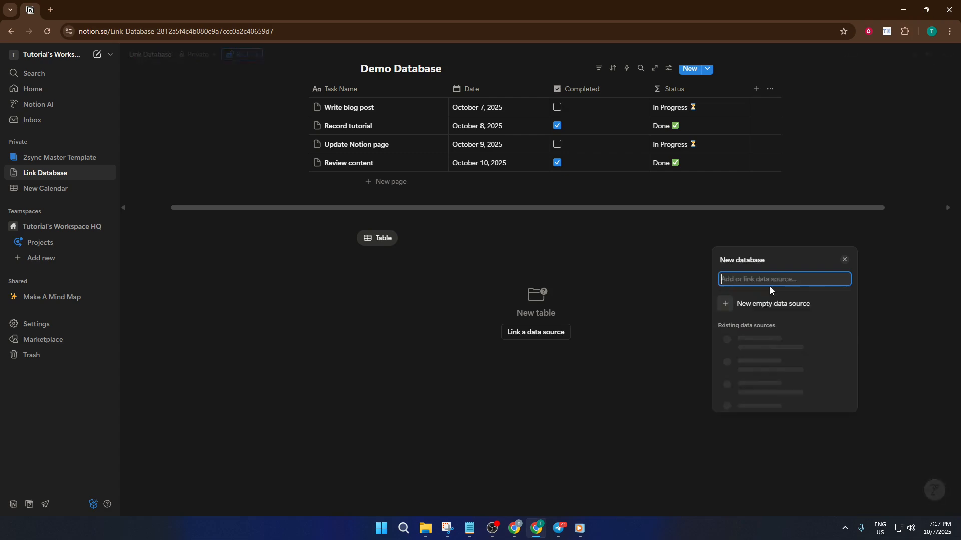
{"action": "type", "text": "demo"}
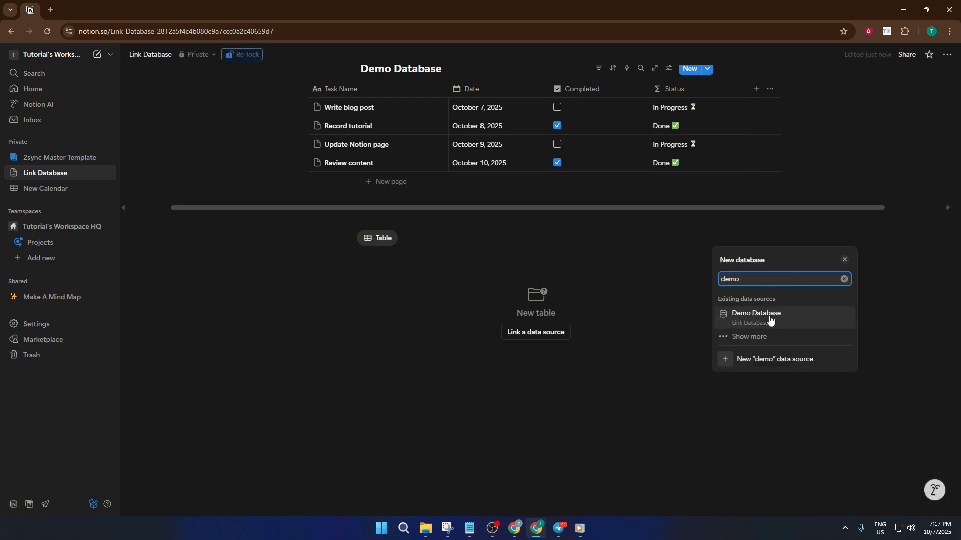
{"action": "left_click", "coordinate": [766, 319]}
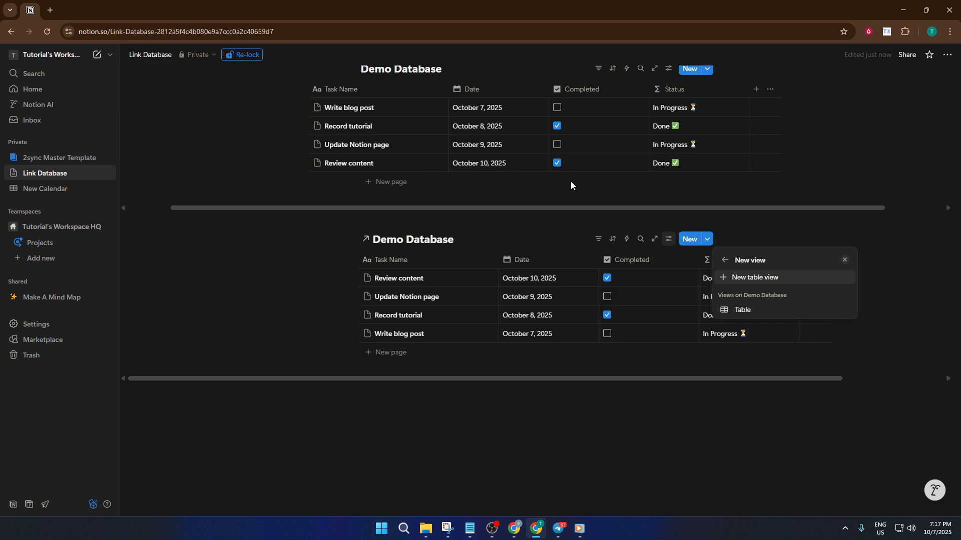
{"action": "left_click", "coordinate": [476, 241]}
{"action": "scroll", "coordinate": [798, 323], "scroll_direction": "up", "scroll_amount": 3}
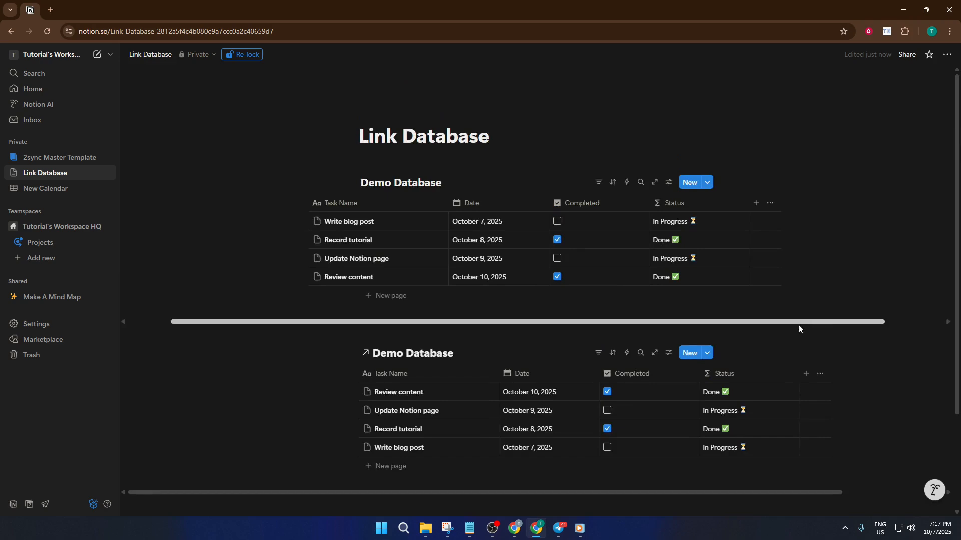
Add a Board view to the linked Demo Database.
{"action": "scroll", "coordinate": [798, 327], "scroll_direction": "down", "scroll_amount": 1}
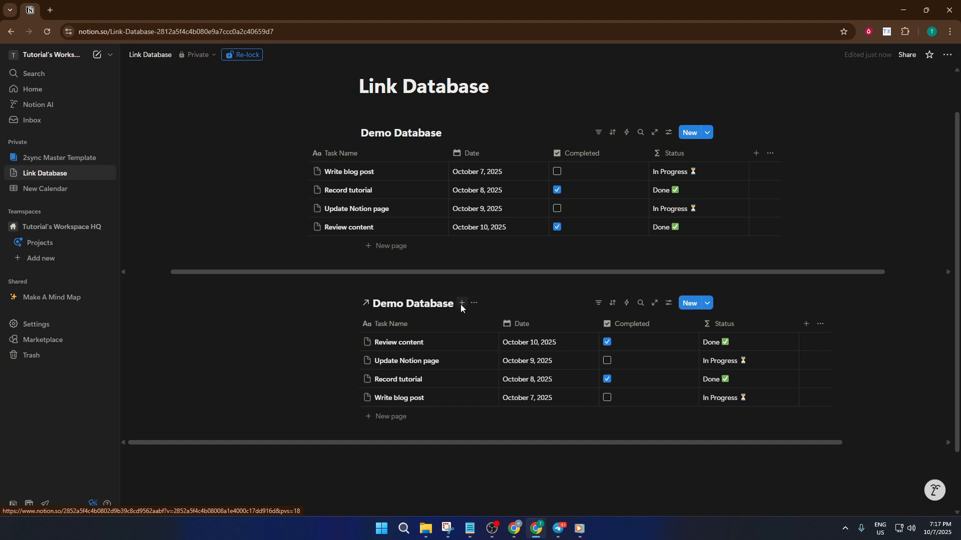
{"action": "left_click", "coordinate": [461, 303]}
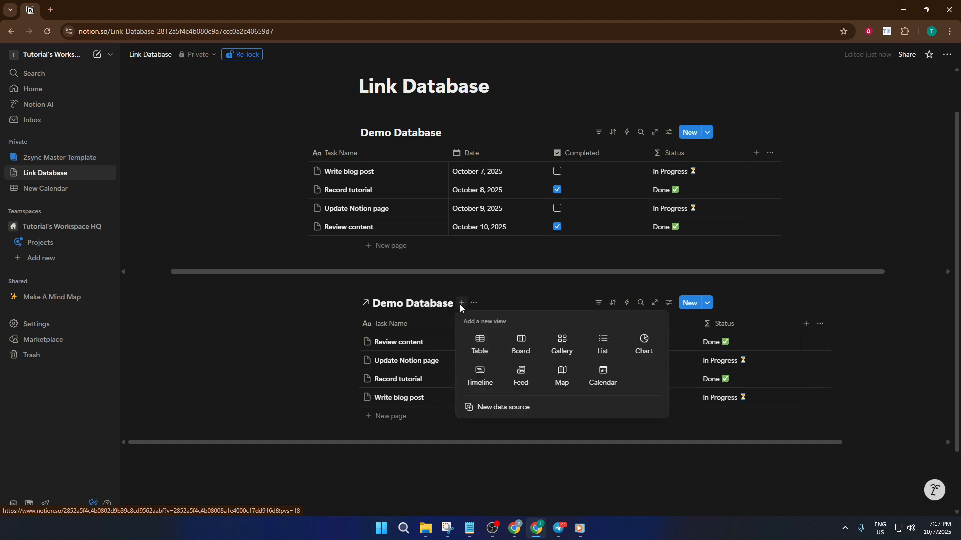
{"action": "left_click", "coordinate": [520, 343]}
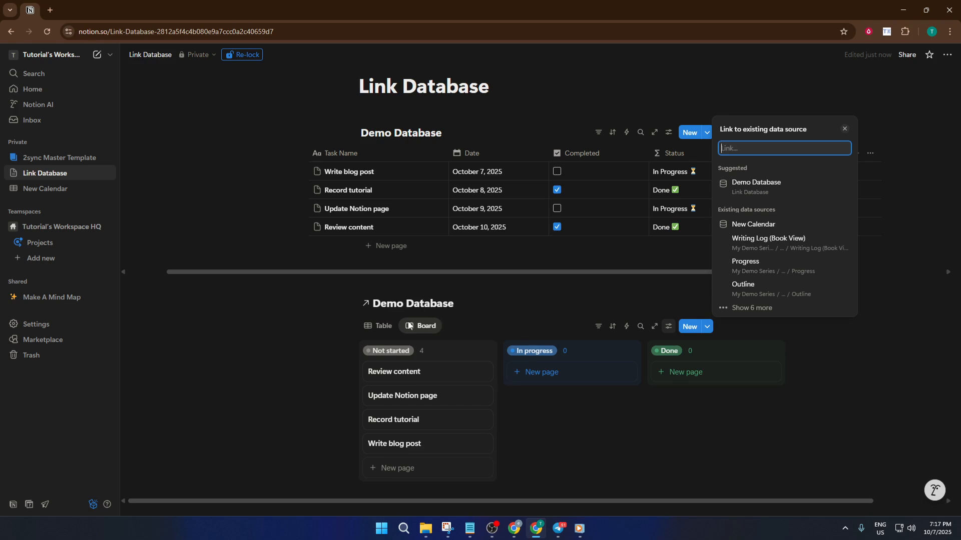
{"action": "left_click", "coordinate": [379, 326]}
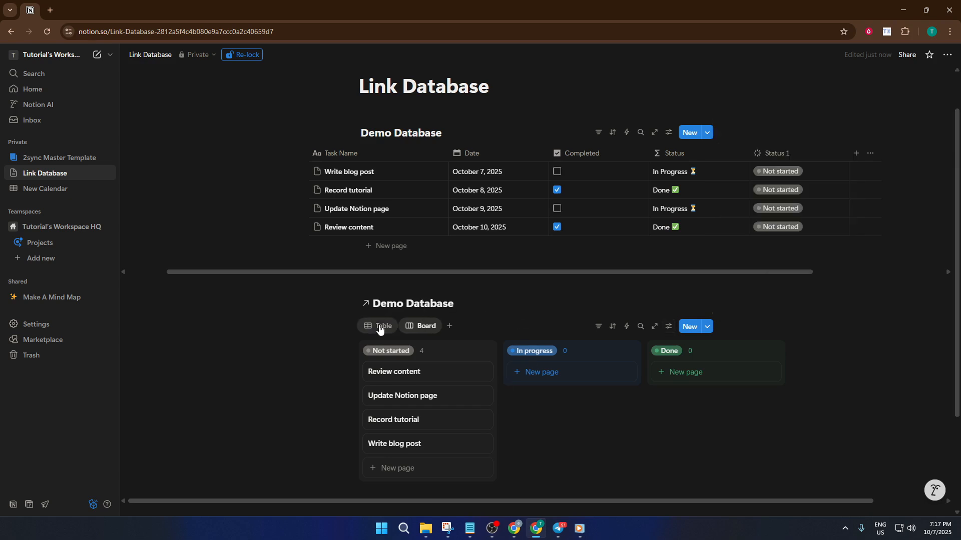
Delete the Table view from the linked Demo Database that has the board.
{"action": "right_click", "coordinate": [373, 327]}
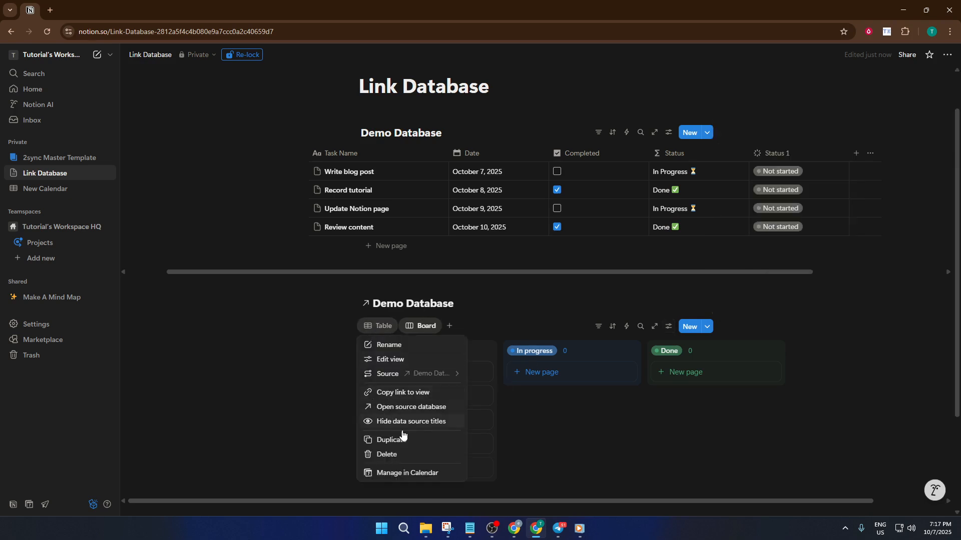
{"action": "left_click", "coordinate": [392, 456]}
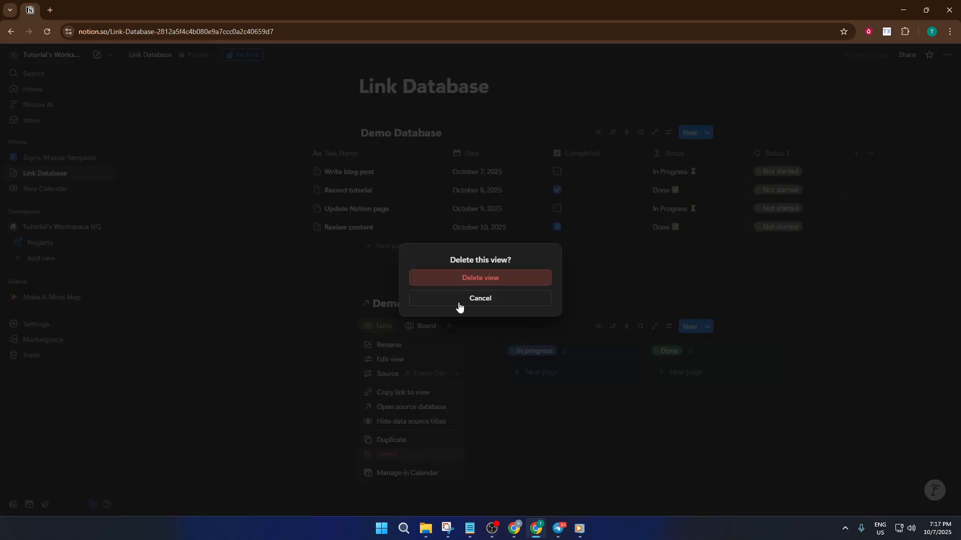
{"action": "left_click", "coordinate": [480, 279]}
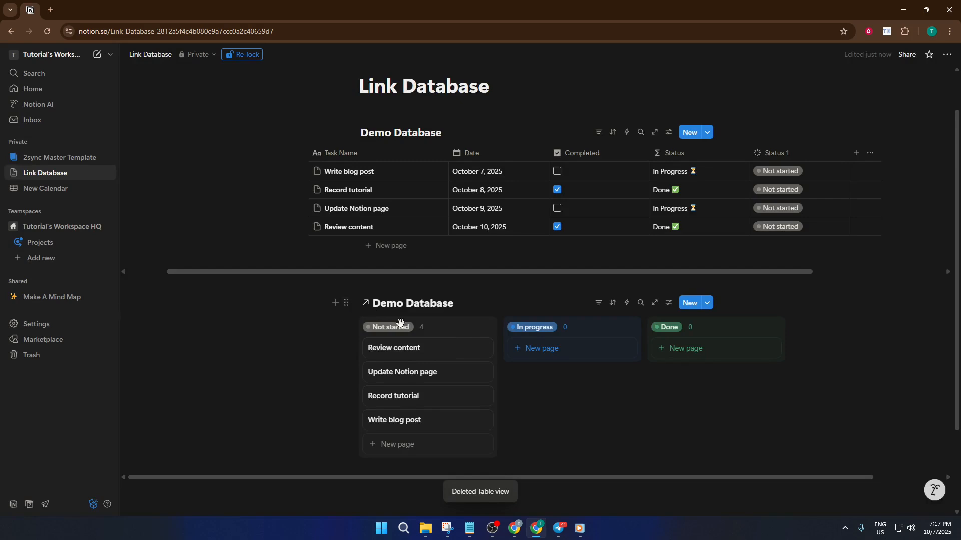
{"action": "scroll", "coordinate": [551, 394], "scroll_direction": "down", "scroll_amount": 1}
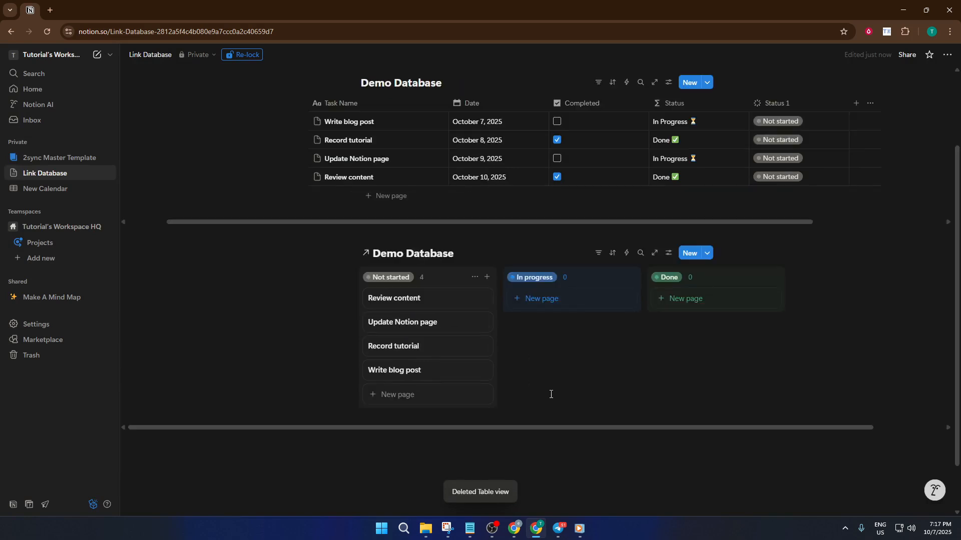
{"action": "key", "text": "ctrl+plus"}
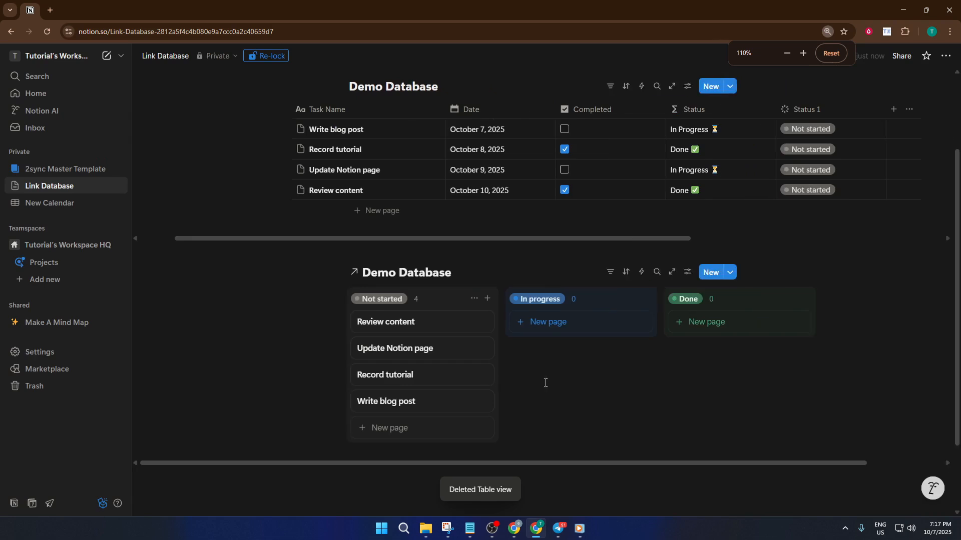
{"action": "key", "text": "ctrl+minus"}
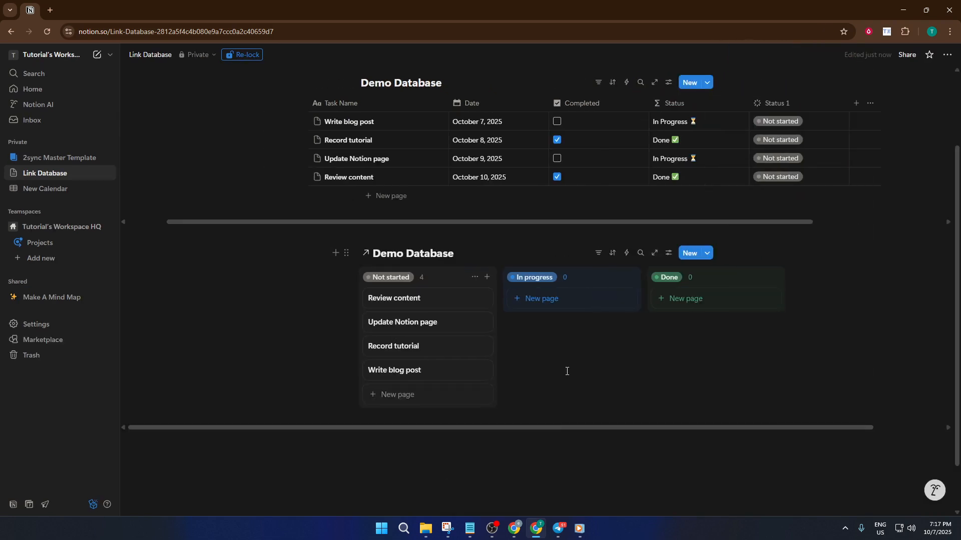
{"action": "scroll", "coordinate": [566, 371], "scroll_direction": "right", "scroll_amount": 1}
{"action": "scroll", "coordinate": [567, 371], "scroll_direction": "left", "scroll_amount": 2}
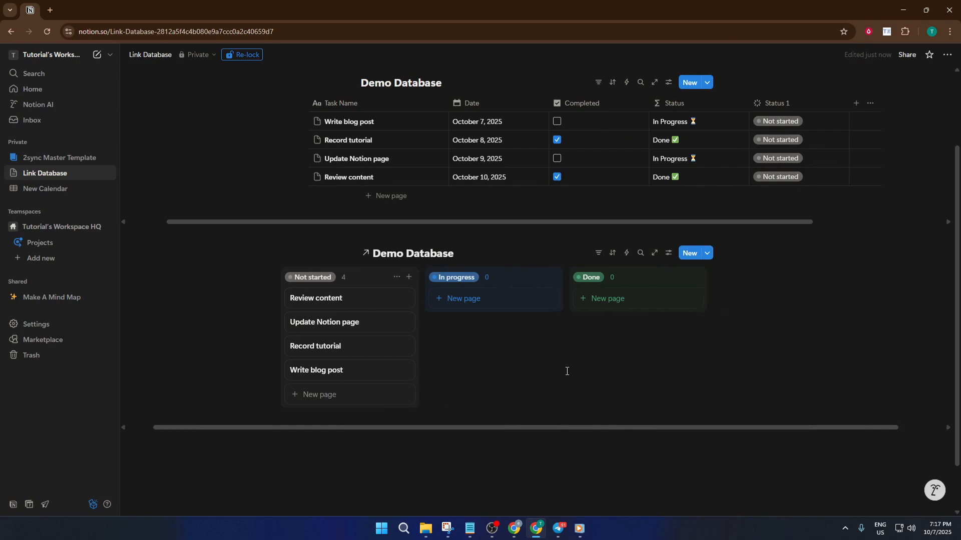
{"action": "scroll", "coordinate": [567, 371], "scroll_direction": "right", "scroll_amount": 2}
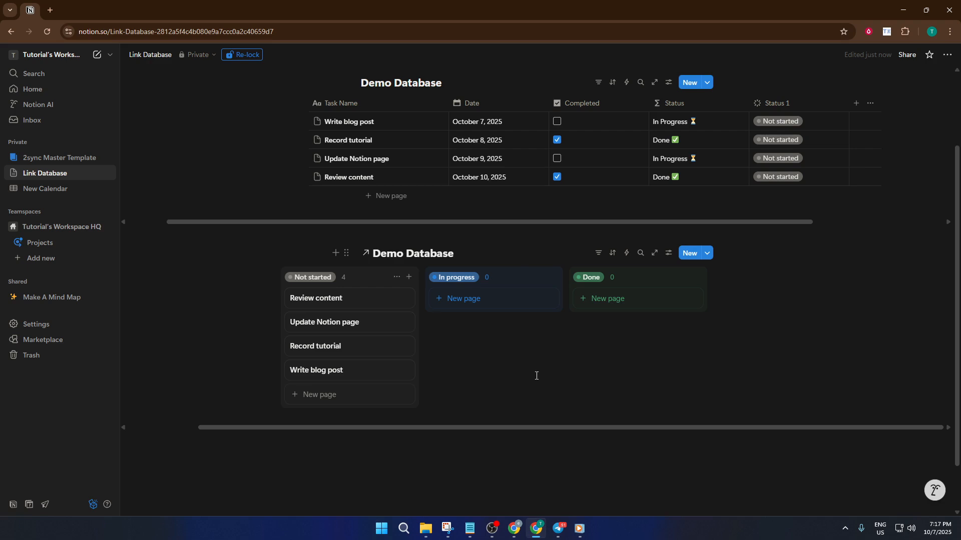
Insert another linked view of data source block below the board and link it to Demo Database.
{"action": "left_click", "coordinate": [492, 447]}
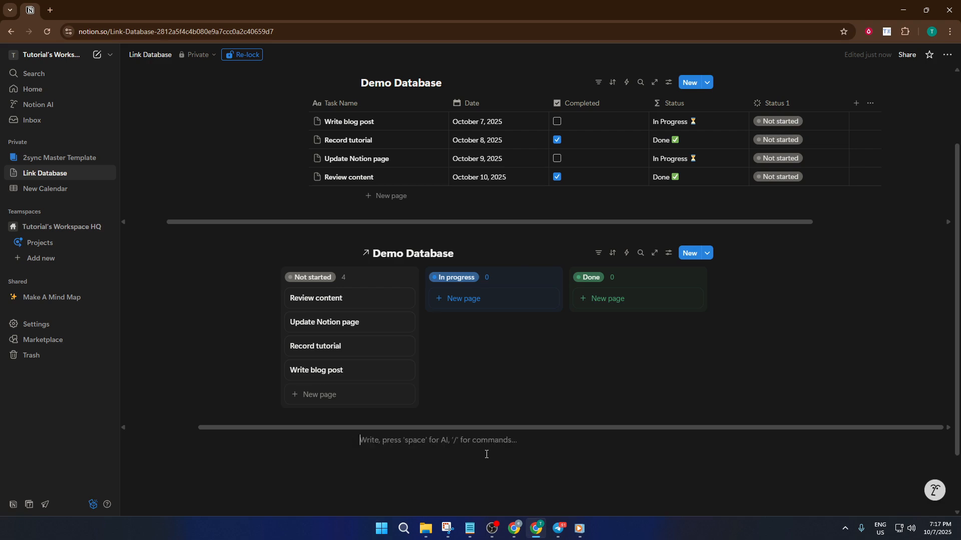
{"action": "type", "text": "/"}
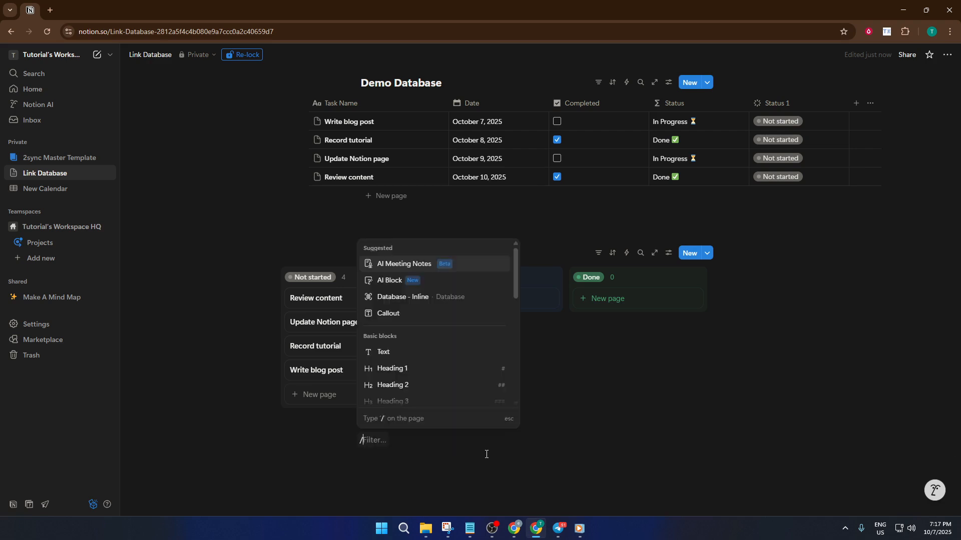
{"action": "type", "text": "link"}
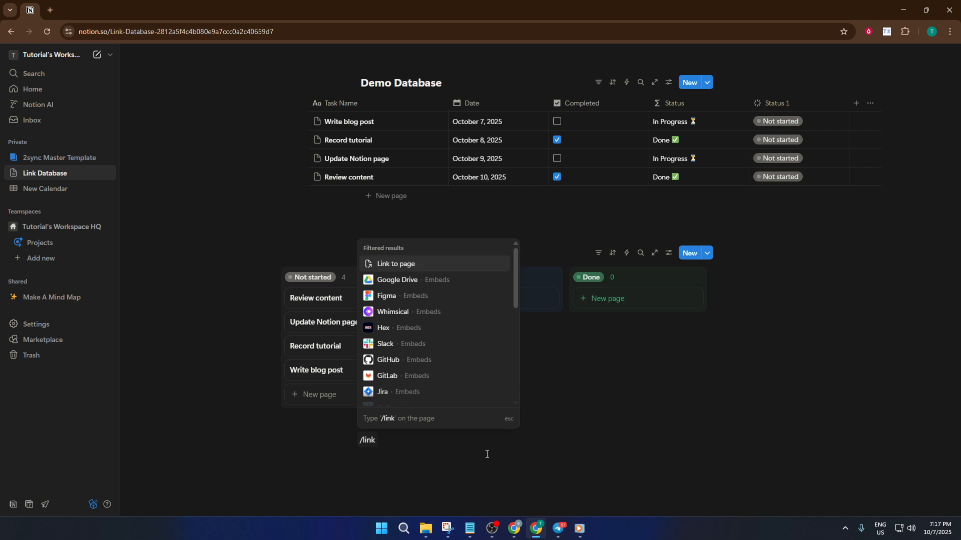
{"action": "scroll", "coordinate": [467, 387], "scroll_direction": "down", "scroll_amount": 10}
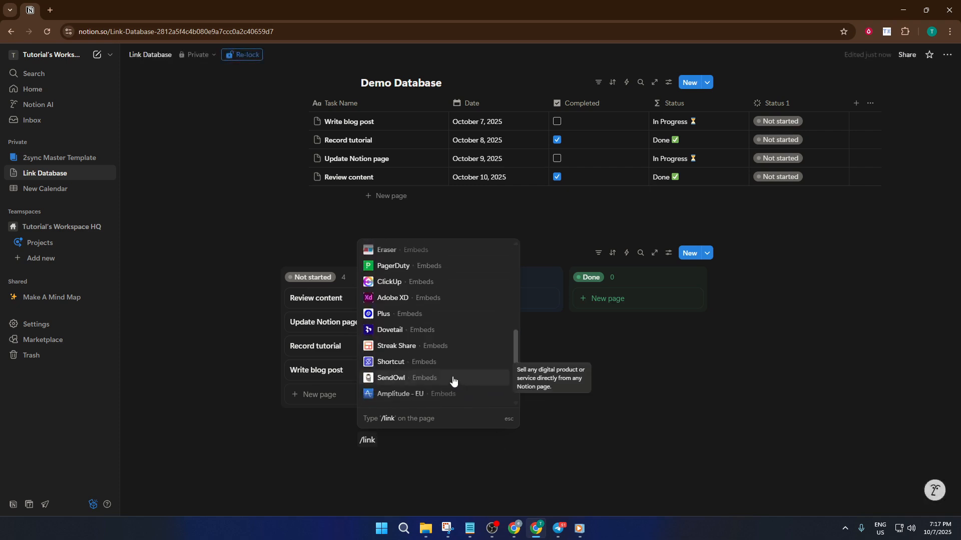
{"action": "scroll", "coordinate": [453, 380], "scroll_direction": "down", "scroll_amount": 3}
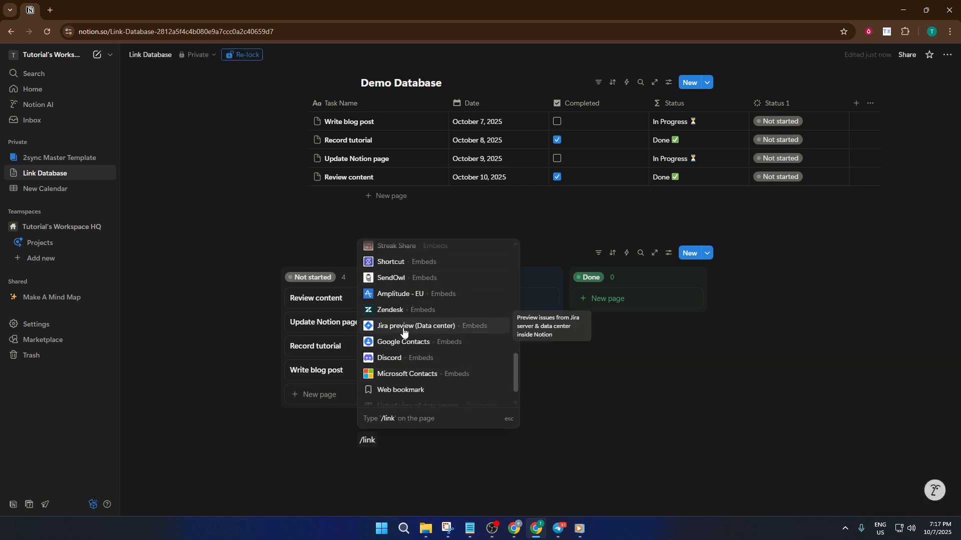
{"action": "scroll", "coordinate": [415, 341], "scroll_direction": "down", "scroll_amount": 1}
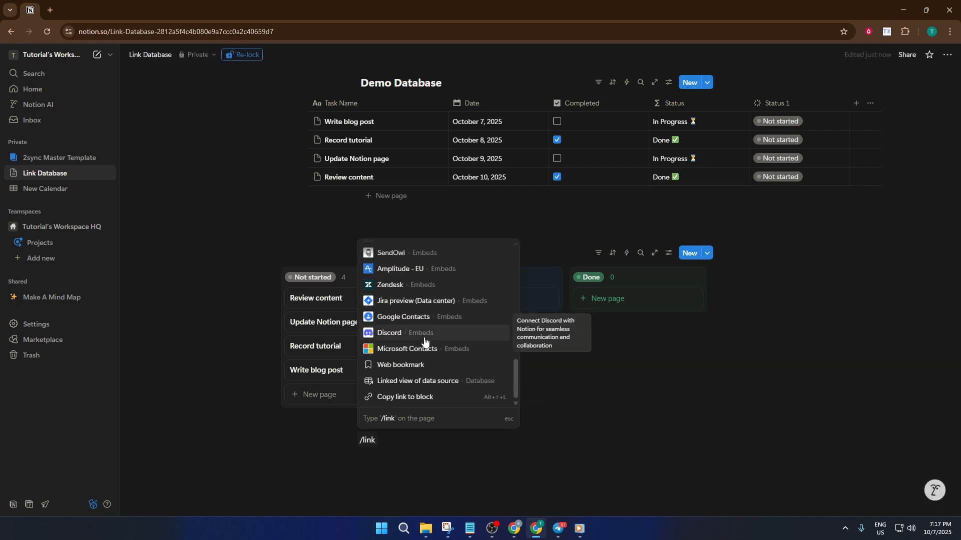
{"action": "left_click", "coordinate": [418, 382]}
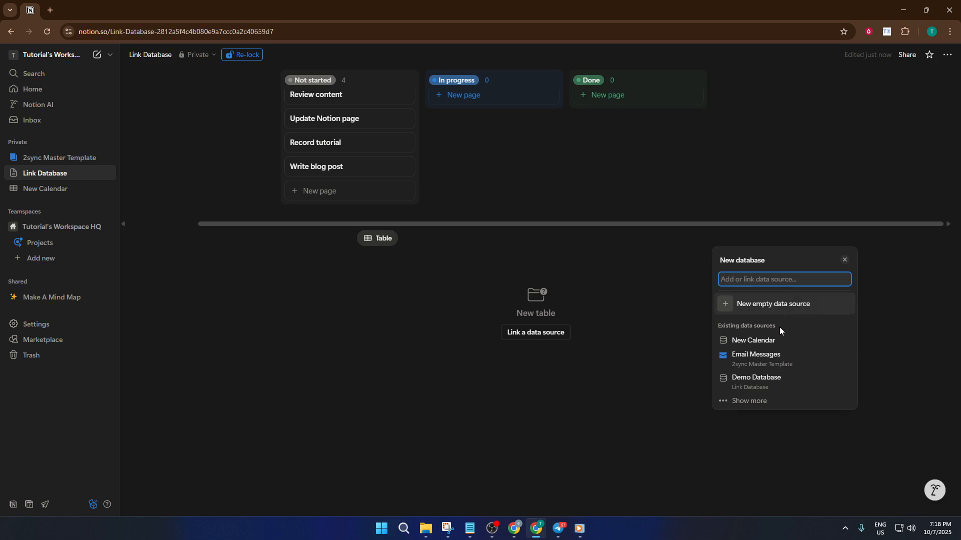
{"action": "left_click", "coordinate": [756, 382]}
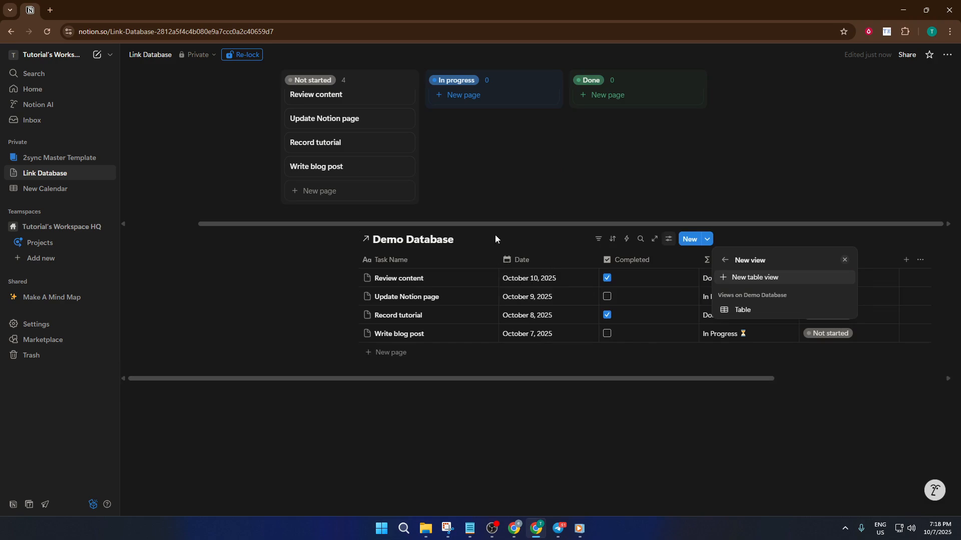
Add a Timeline view to the linked Demo Database below the board.
{"action": "left_click", "coordinate": [459, 245]}
{"action": "left_click", "coordinate": [462, 240]}
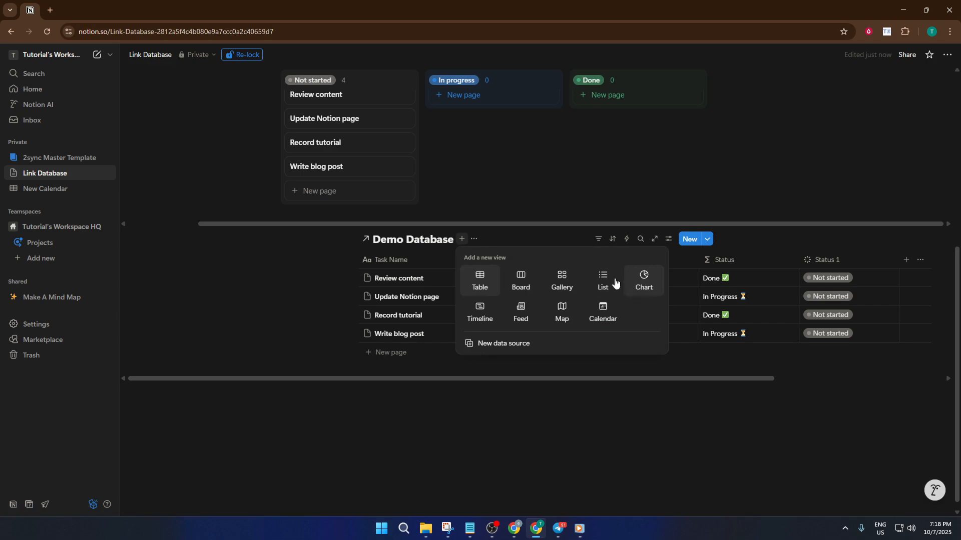
{"action": "left_click", "coordinate": [489, 312]}
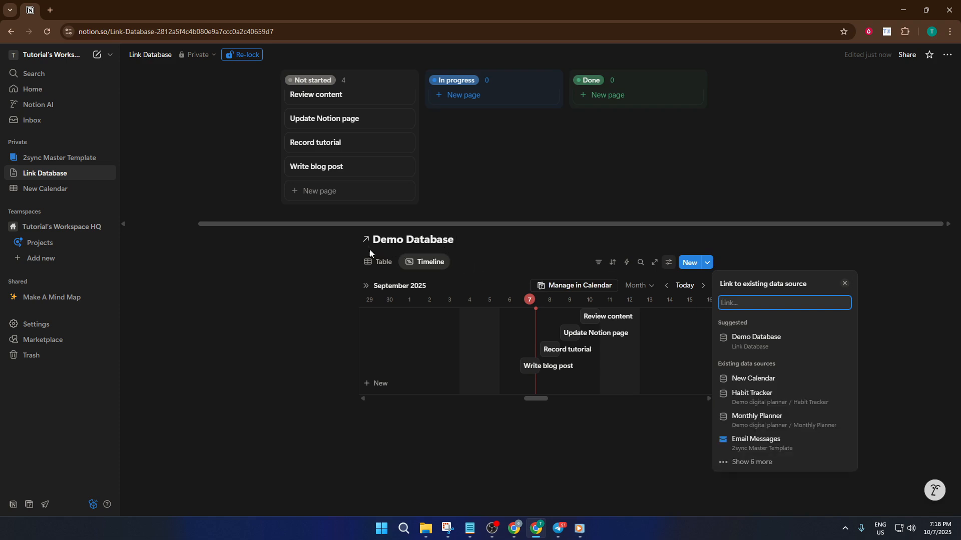
Delete the Table view from the linked Demo Database that has the timeline.
{"action": "right_click", "coordinate": [381, 261]}
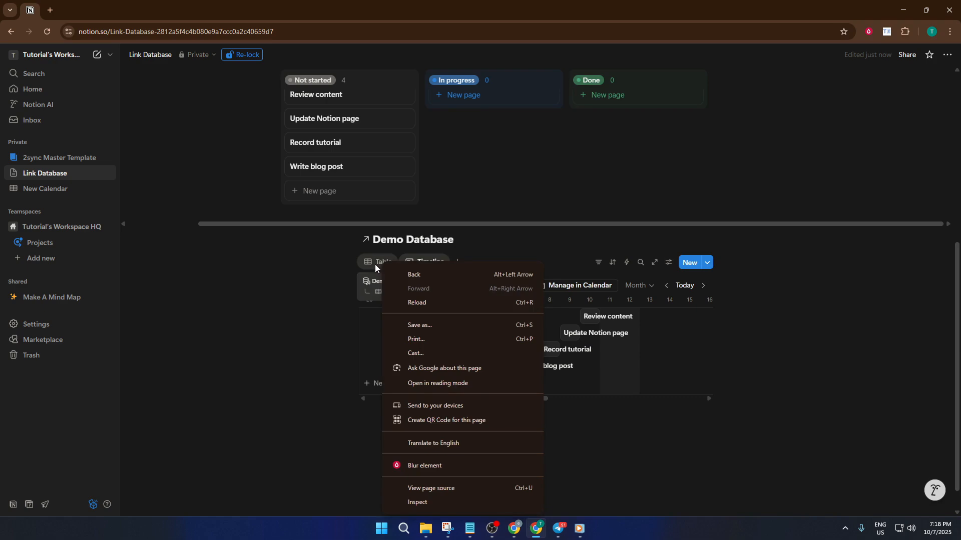
{"action": "left_click", "coordinate": [376, 265]}
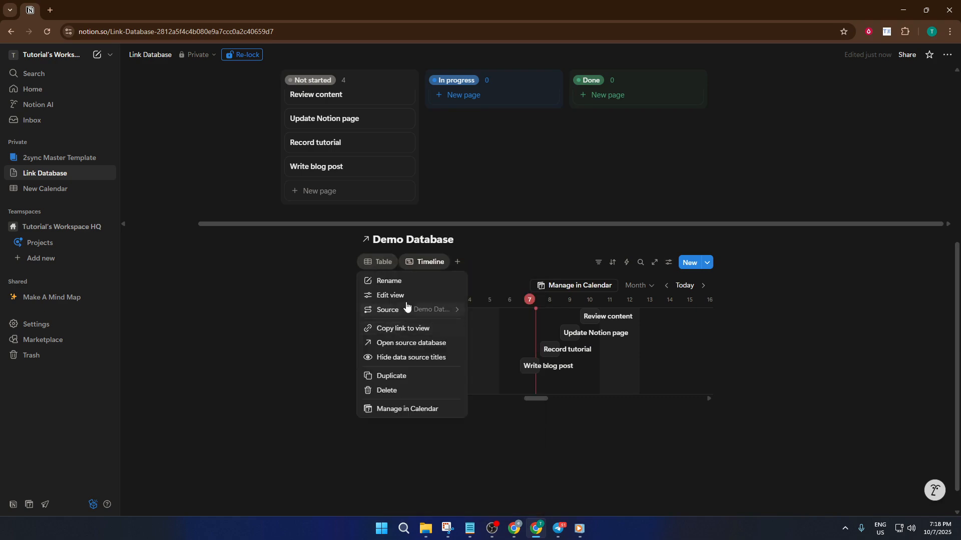
{"action": "left_click", "coordinate": [414, 389]}
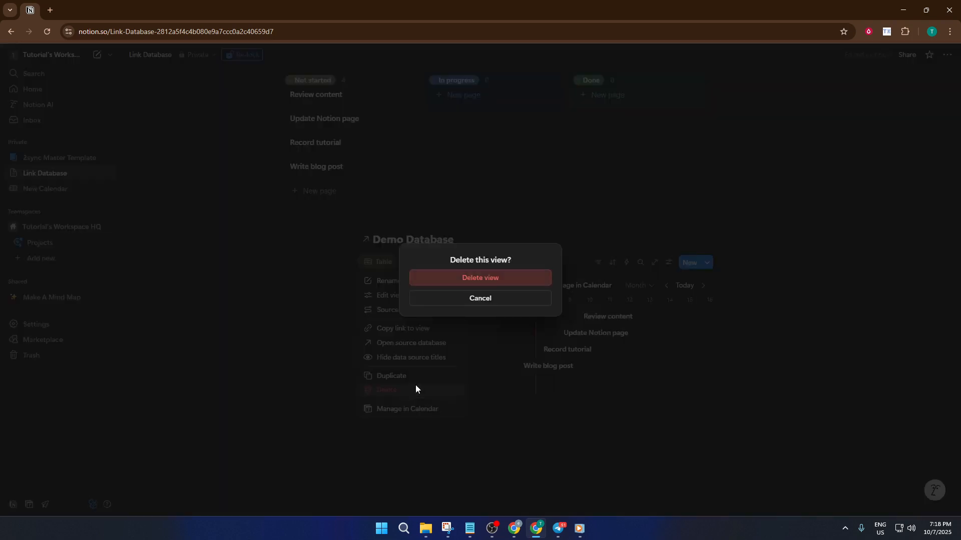
{"action": "left_click", "coordinate": [496, 281]}
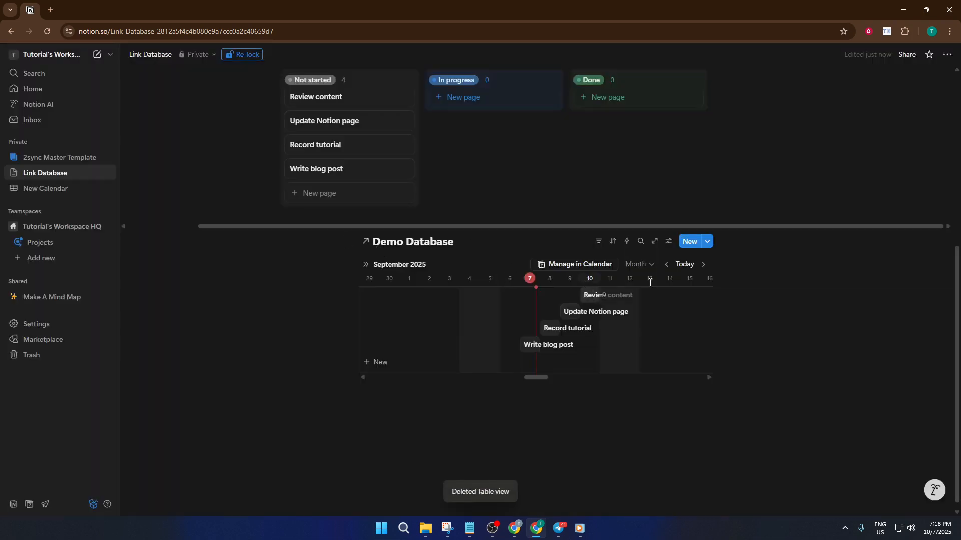
Review the original Demo Database table against its linked board and timeline, including the timeline's October 2025 dates.
{"action": "scroll", "coordinate": [693, 322], "scroll_direction": "up", "scroll_amount": 2}
{"action": "scroll", "coordinate": [693, 322], "scroll_direction": "up", "scroll_amount": 1}
{"action": "scroll", "coordinate": [688, 326], "scroll_direction": "down", "scroll_amount": 3}
{"action": "left_click", "coordinate": [643, 426]}
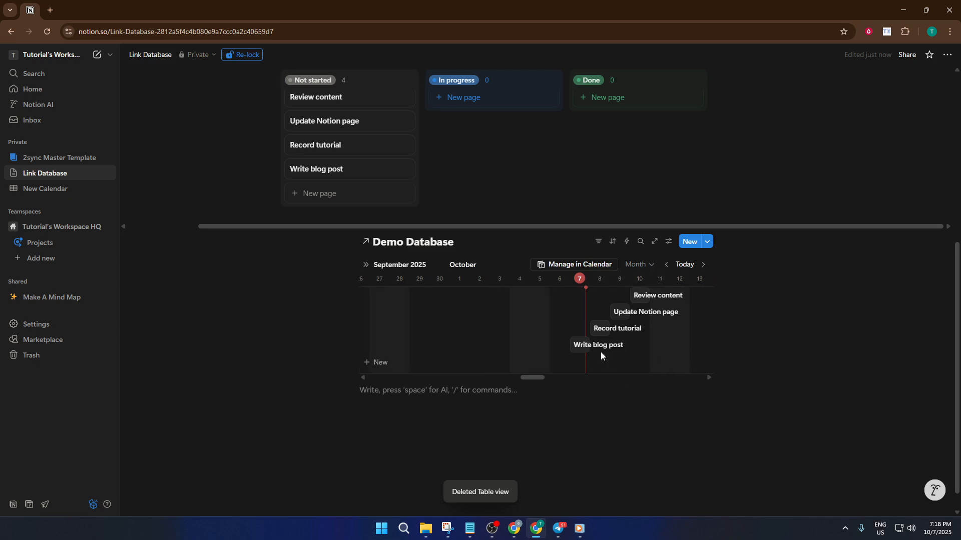
{"action": "scroll", "coordinate": [596, 353], "scroll_direction": "right", "scroll_amount": 2}
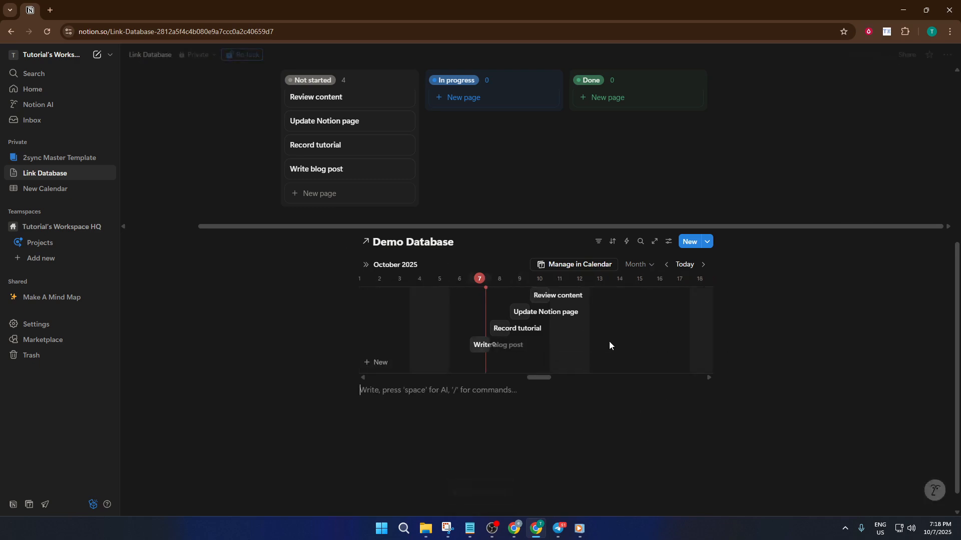
{"action": "scroll", "coordinate": [608, 341], "scroll_direction": "right", "scroll_amount": 2}
{"action": "scroll", "coordinate": [740, 318], "scroll_direction": "up", "scroll_amount": 1}
{"action": "scroll", "coordinate": [750, 330], "scroll_direction": "up", "scroll_amount": 6}
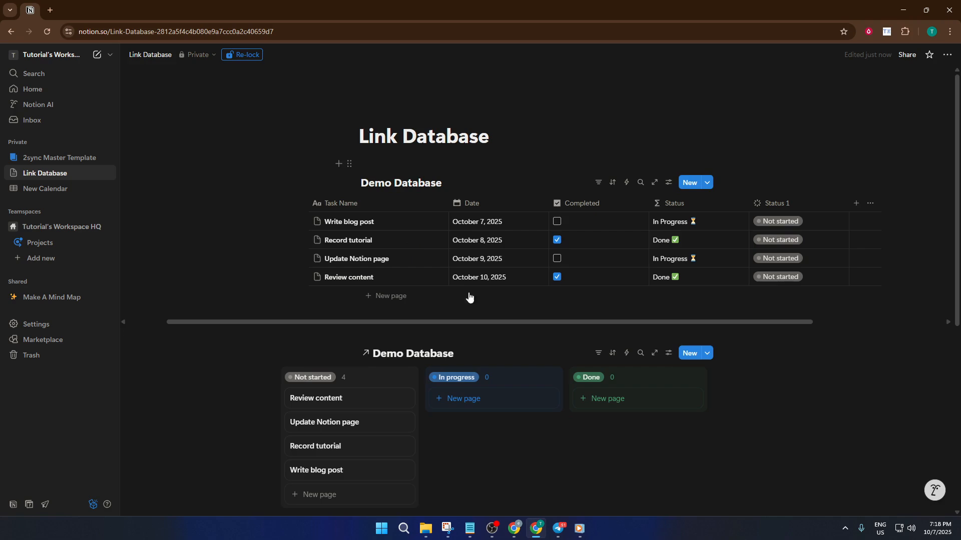
{"action": "scroll", "coordinate": [748, 334], "scroll_direction": "down", "scroll_amount": 3}
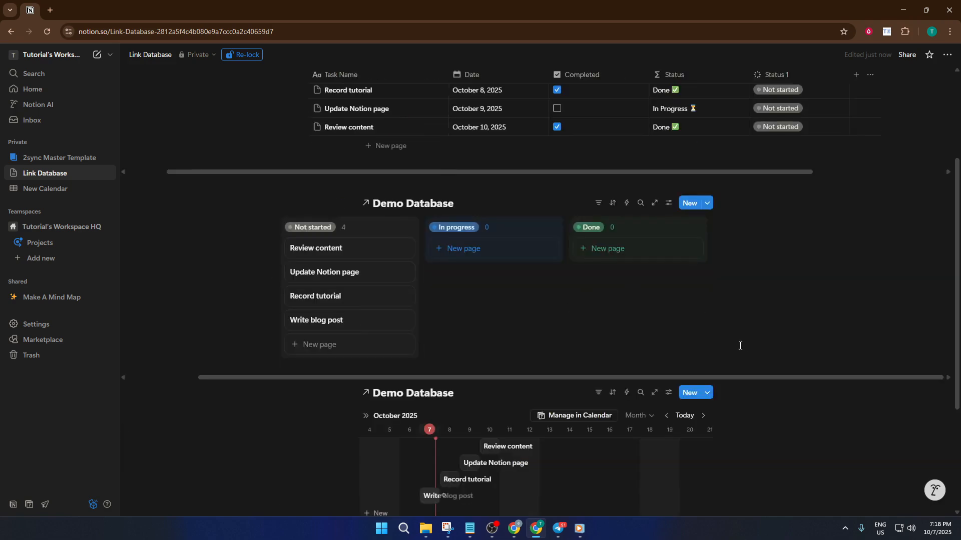
{"action": "scroll", "coordinate": [740, 345], "scroll_direction": "down", "scroll_amount": 3}
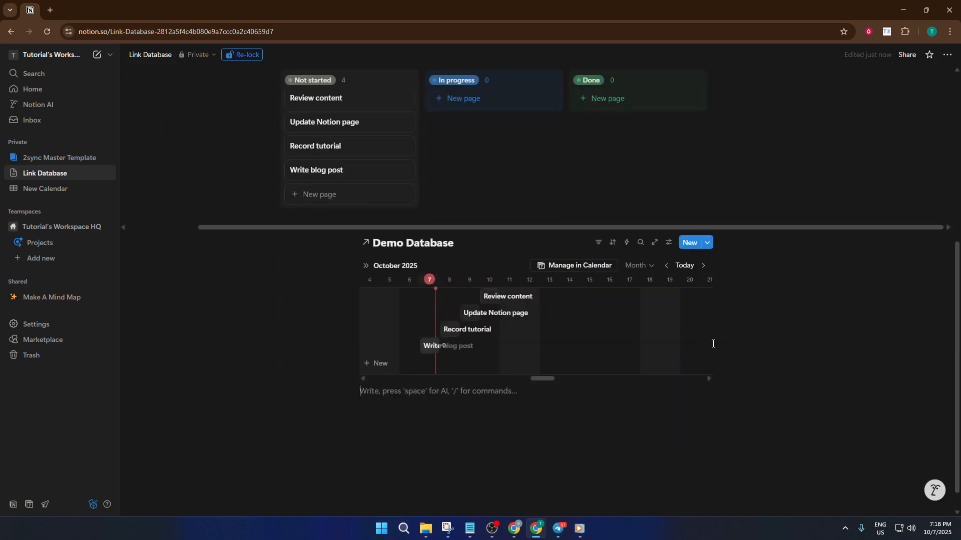
{"action": "scroll", "coordinate": [745, 358], "scroll_direction": "up", "scroll_amount": 4}
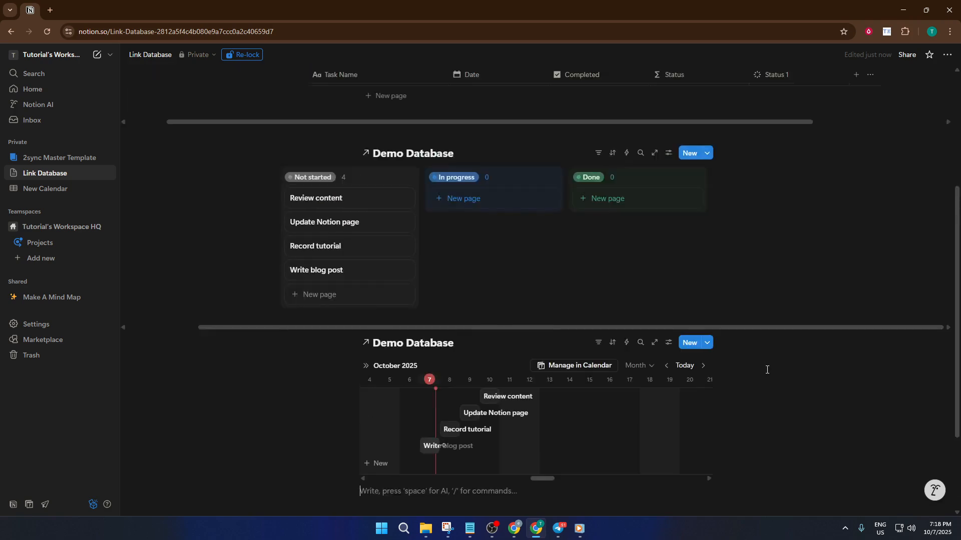
{"action": "scroll", "coordinate": [767, 371], "scroll_direction": "up", "scroll_amount": 1}
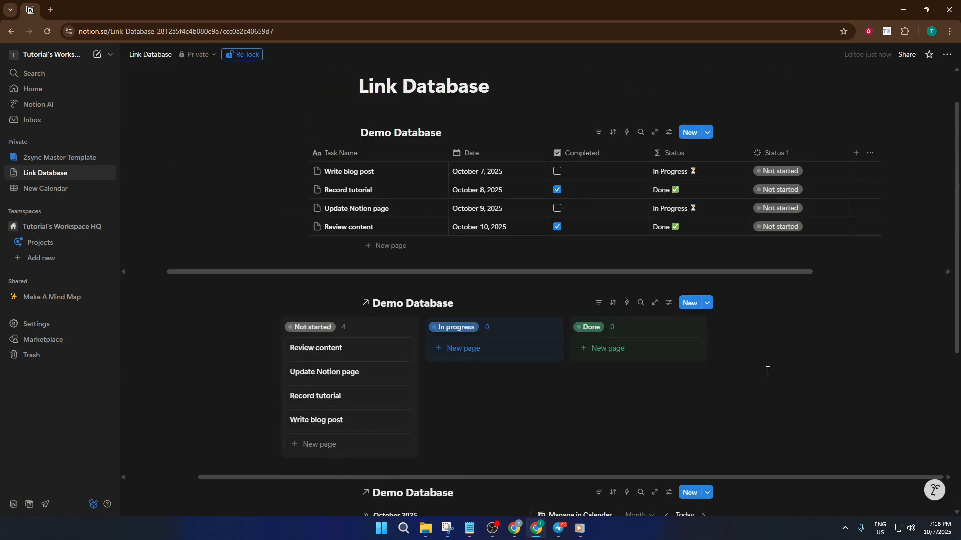
{"action": "scroll", "coordinate": [768, 371], "scroll_direction": "down", "scroll_amount": 1}
{"action": "scroll", "coordinate": [767, 371], "scroll_direction": "down", "scroll_amount": 2}
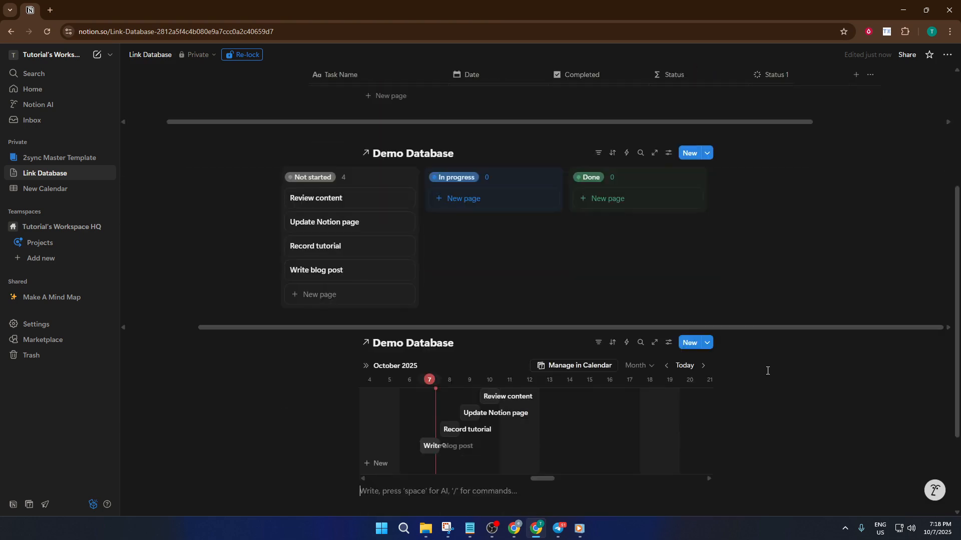
{"action": "scroll", "coordinate": [767, 371], "scroll_direction": "down", "scroll_amount": 1}
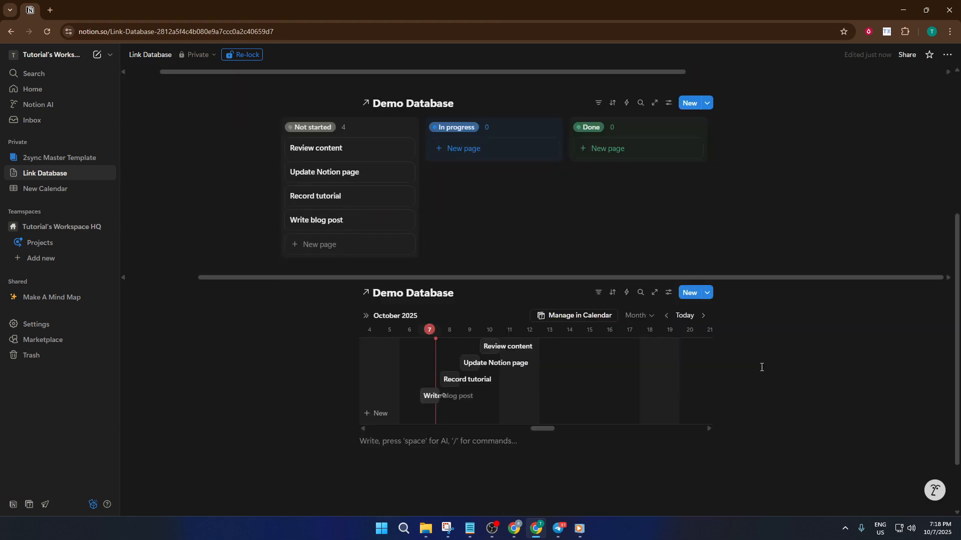